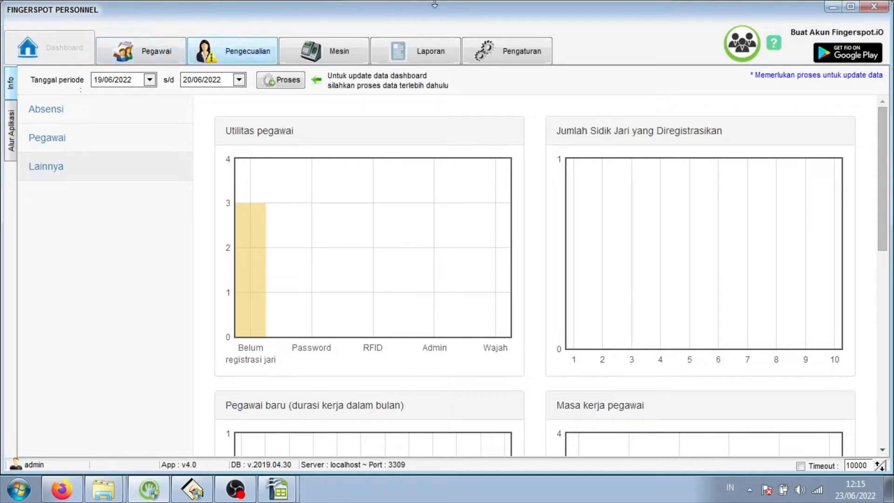
Step: Start a new working-hours entry (Jam Kerja) in the settings, named shift1 with code 003
{"action": "left_click", "coordinate": [522, 61]}
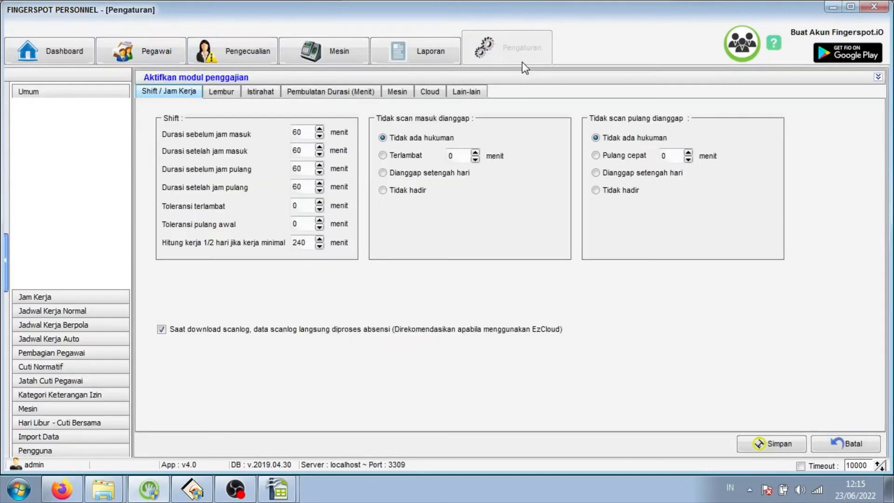
{"action": "left_click", "coordinate": [64, 297]}
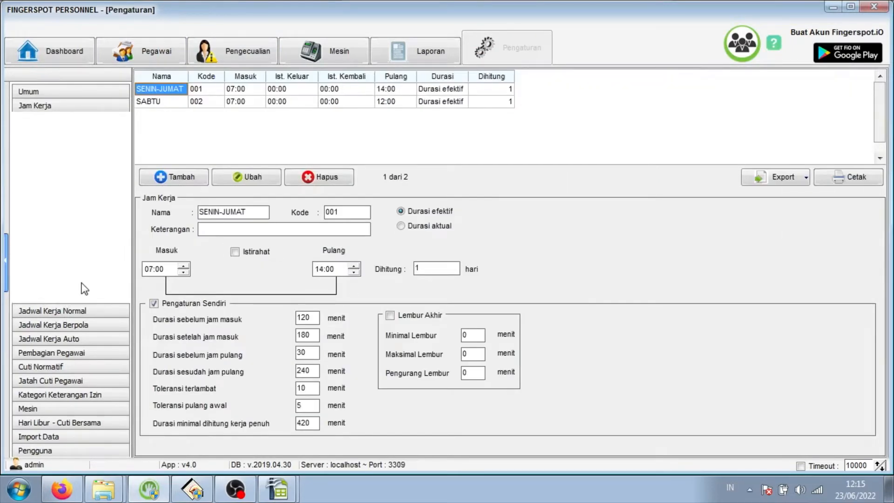
{"action": "left_click", "coordinate": [184, 178]}
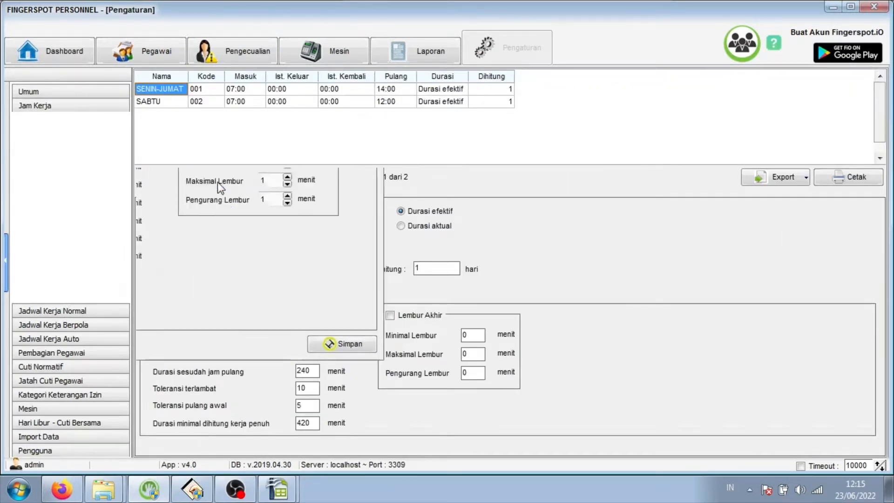
{"action": "left_click_drag", "start_coordinate": [482, 181], "coordinate": [509, 128]}
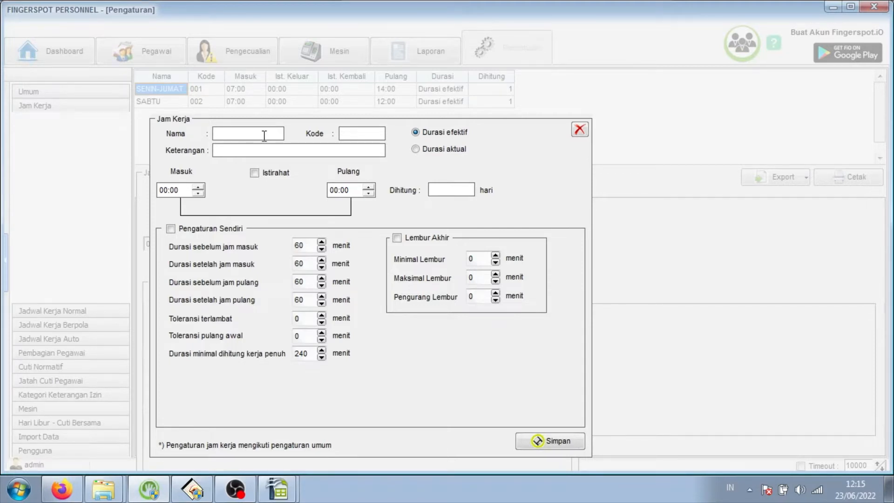
{"action": "type", "text": "shift1"}
{"action": "left_click", "coordinate": [376, 129]}
{"action": "type", "text": "003"}
Step: Set shift1's entry time to 07:00, exit time to 15:00, and its count to 1 day
{"action": "left_click", "coordinate": [166, 191]}
{"action": "type", "text": "07"}
{"action": "left_click", "coordinate": [335, 195]}
{"action": "type", "text": "15"}
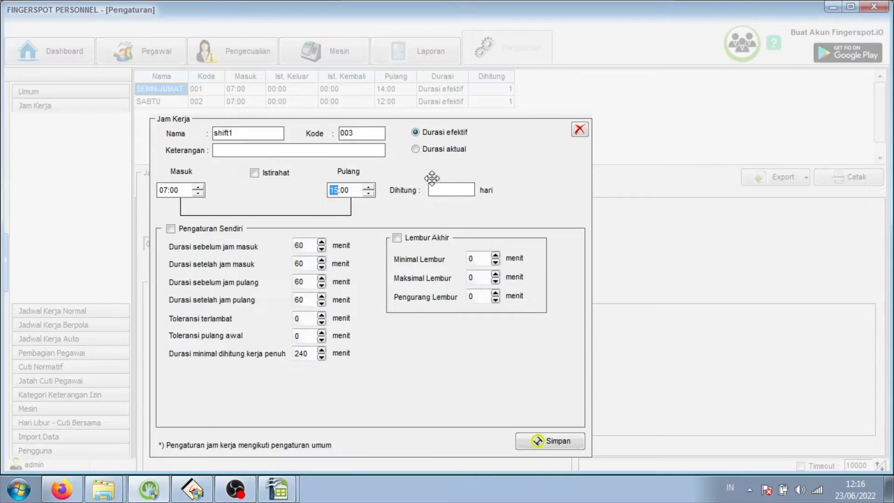
{"action": "left_click", "coordinate": [450, 190]}
{"action": "type", "text": "1"}
Step: Enable shift1's own settings (Pengaturan Sendiri), with 50 minutes before entry time and a late tolerance of 10 minutes
{"action": "left_click", "coordinate": [170, 229]}
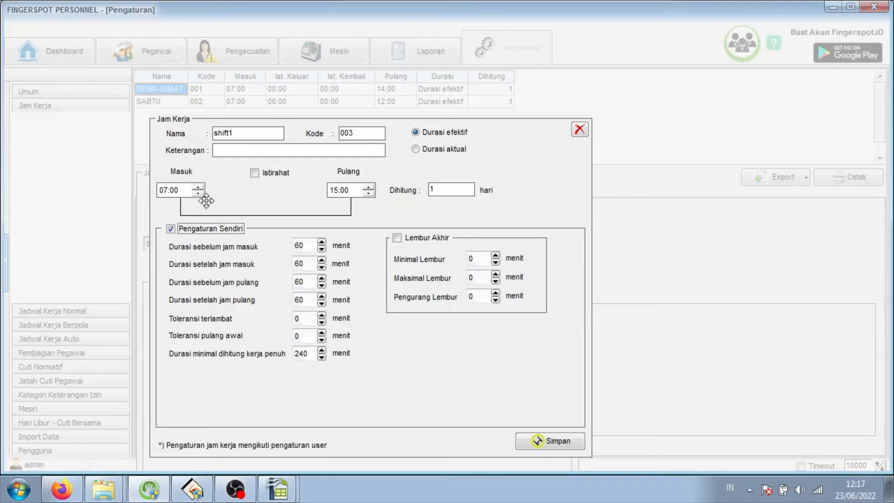
{"action": "double_click", "coordinate": [302, 246]}
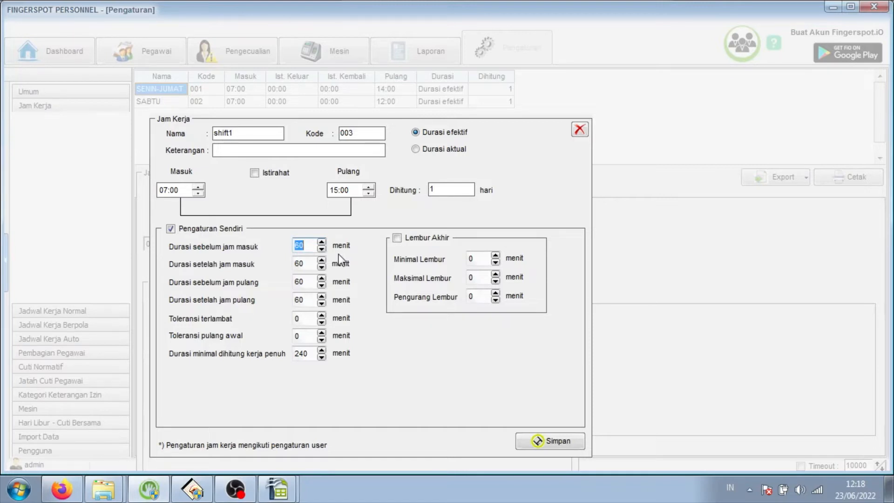
{"action": "type", "text": "50"}
{"action": "double_click", "coordinate": [300, 264]}
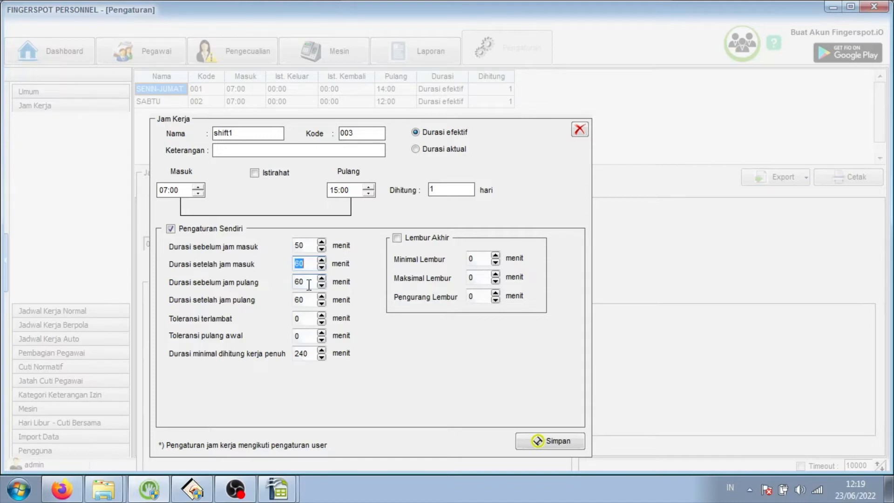
{"action": "double_click", "coordinate": [303, 283]}
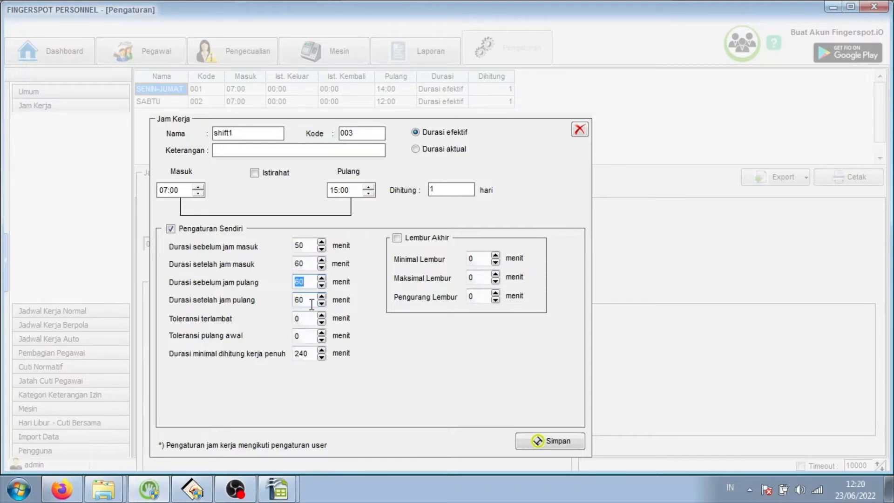
{"action": "left_click", "coordinate": [299, 301]}
{"action": "left_click", "coordinate": [299, 320]}
{"action": "type", "text": "10"}
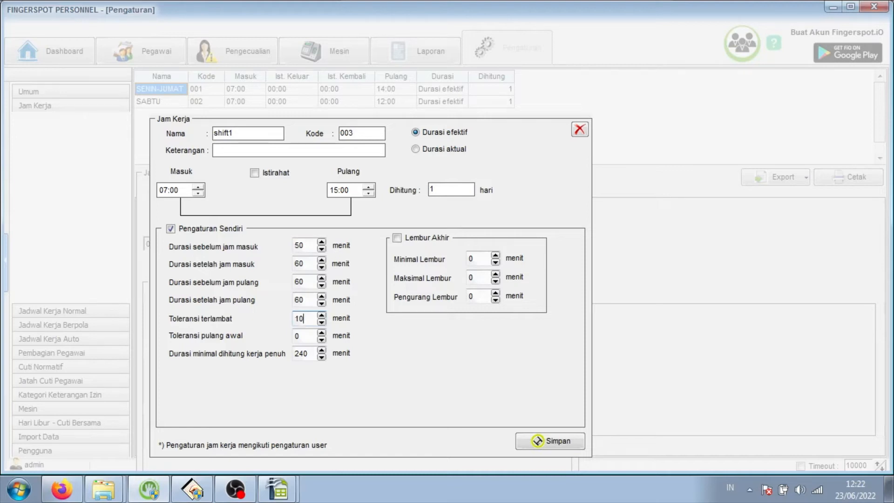
Step: Set shift1's minimum duration counted as full work to 420 minutes and save the working hours
{"action": "double_click", "coordinate": [309, 353]}
{"action": "type", "text": "420"}
{"action": "left_click", "coordinate": [546, 440]}
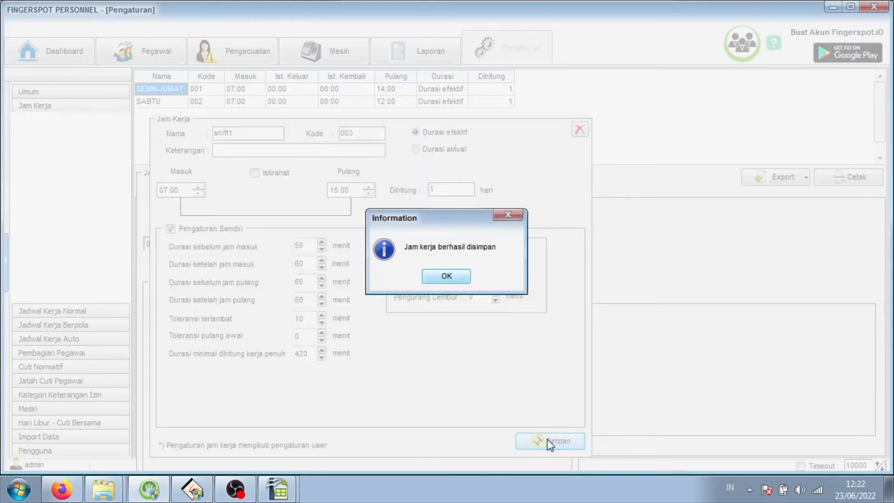
{"action": "left_click", "coordinate": [447, 277]}
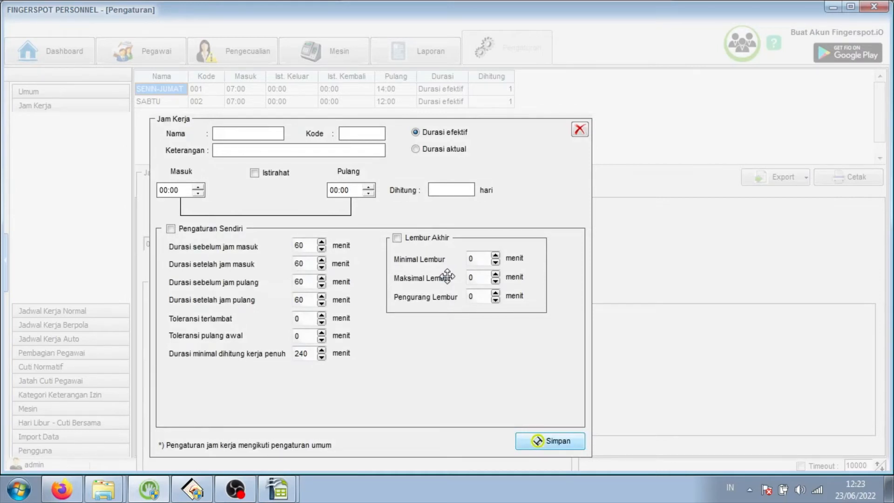
Step: Add and save working hours shift2 with code 004, entry 15:00, exit 23:00, counted as 1 day
{"action": "left_click", "coordinate": [245, 134]}
{"action": "type", "text": "shift2"}
{"action": "left_click", "coordinate": [355, 134]}
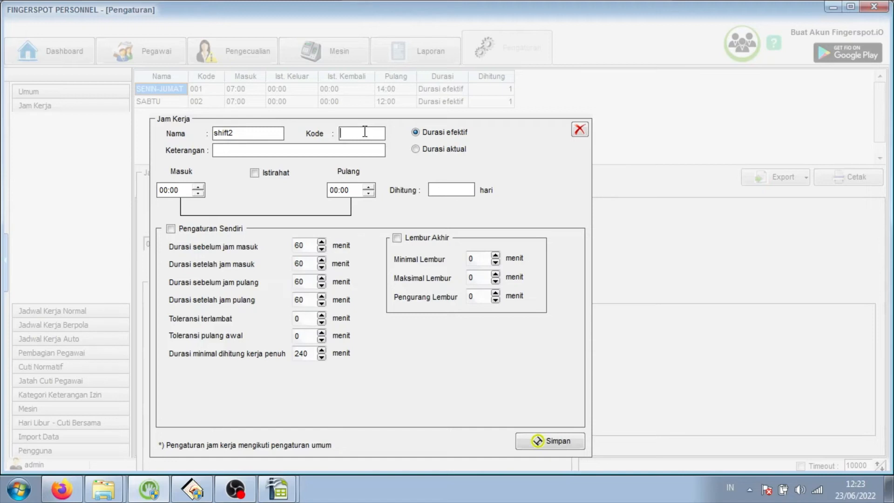
{"action": "type", "text": "004"}
{"action": "left_click", "coordinate": [163, 191]}
{"action": "type", "text": "15"}
{"action": "left_click", "coordinate": [334, 190]}
{"action": "type", "text": "23"}
{"action": "left_click", "coordinate": [463, 189]}
{"action": "type", "text": "1"}
{"action": "left_click", "coordinate": [529, 439]}
{"action": "left_click", "coordinate": [459, 279]}
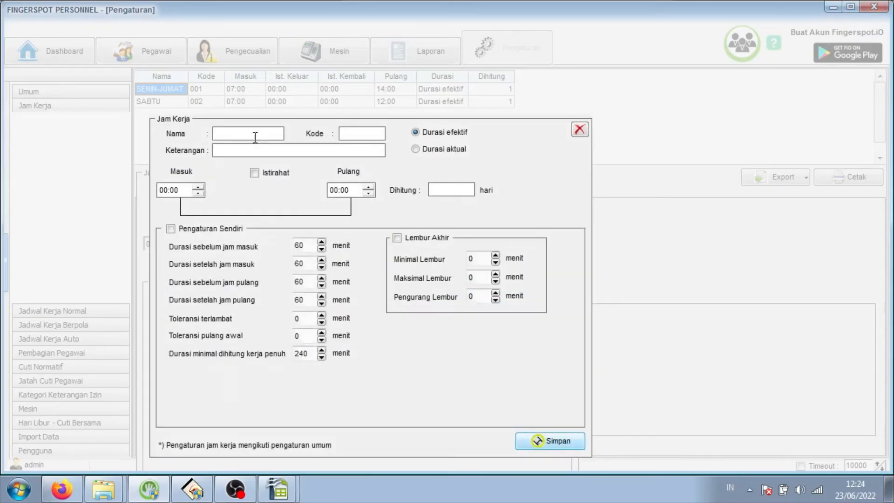
Step: Add and save working hours shift3 with code 005, entry 23:00, exit 07:00, counted as 1 day, and close the form
{"action": "type", "text": "shift3"}
{"action": "left_click", "coordinate": [349, 135]}
{"action": "type", "text": "005"}
{"action": "left_click", "coordinate": [163, 191]}
{"action": "type", "text": "23"}
{"action": "left_click", "coordinate": [335, 191]}
{"action": "type", "text": "07"}
{"action": "left_click", "coordinate": [440, 192]}
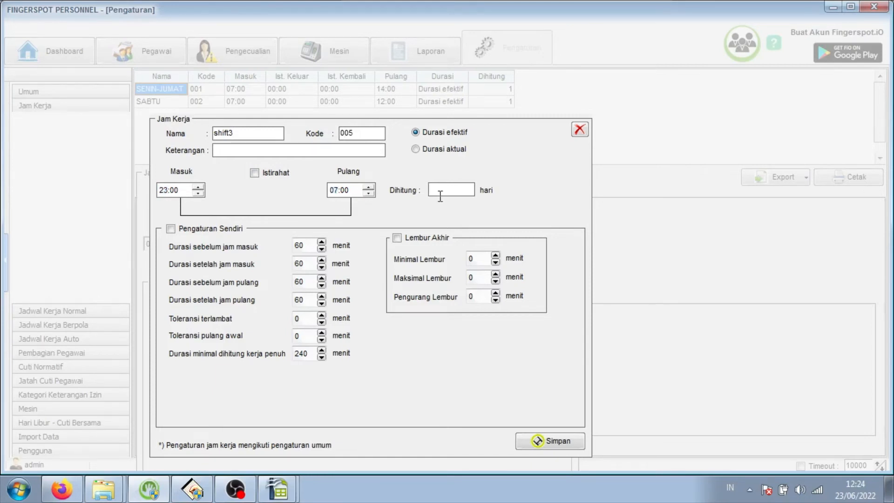
{"action": "type", "text": "1"}
{"action": "left_click", "coordinate": [536, 445]}
{"action": "left_click", "coordinate": [456, 276]}
{"action": "left_click", "coordinate": [580, 130]}
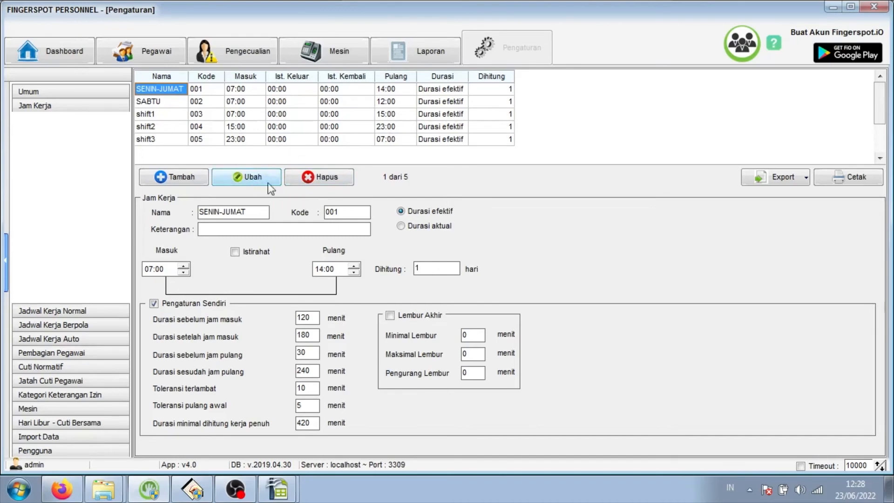
Step: Start a new automatic work schedule (Jadwal Kerja Auto) named "jadwal security" with code 01
{"action": "left_click", "coordinate": [50, 340]}
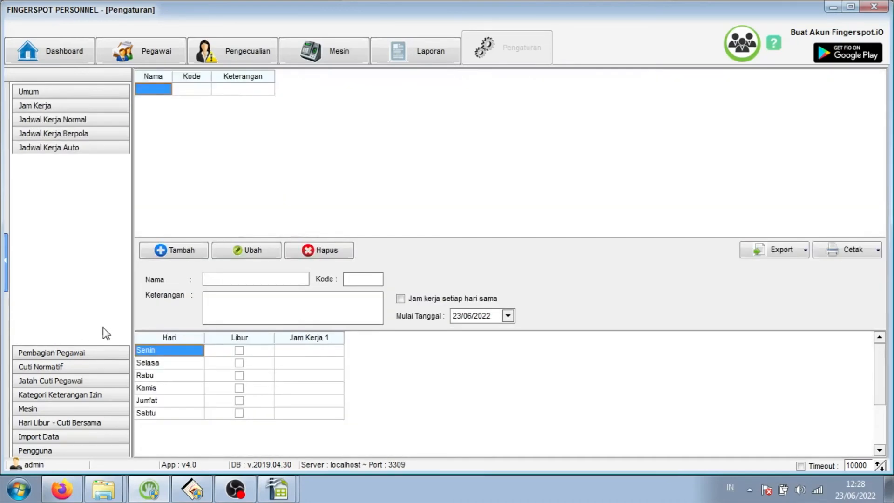
{"action": "left_click", "coordinate": [192, 254]}
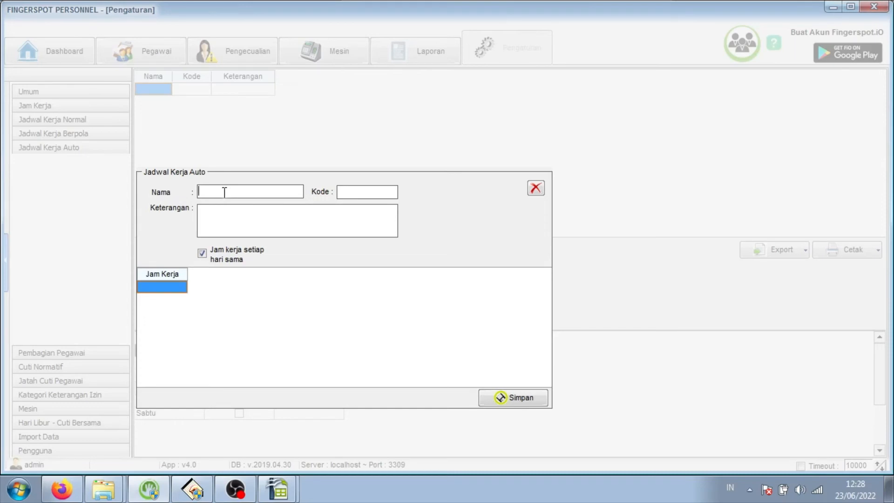
{"action": "type", "text": "jadwal security"}
{"action": "left_click", "coordinate": [372, 196]}
{"action": "type", "text": "01"}
Step: Add shift3, shift1 and shift2, in that order, as the schedule's working hours and save it
{"action": "left_click", "coordinate": [181, 287]}
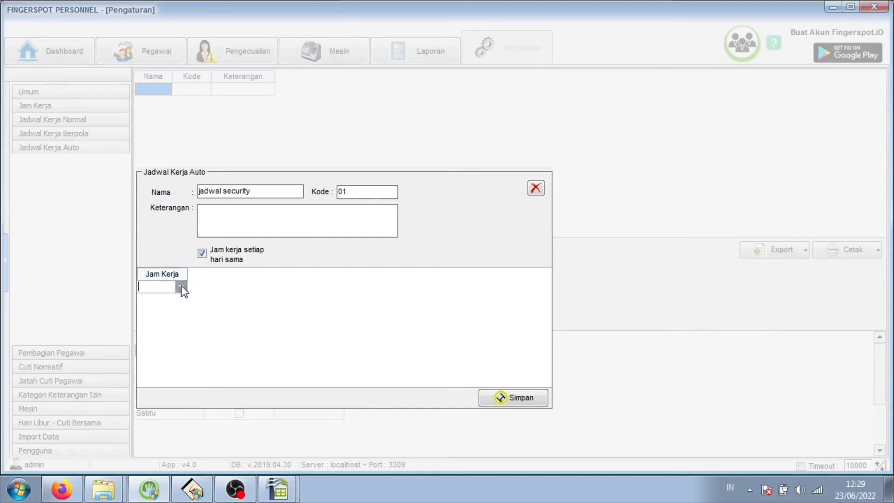
{"action": "left_click", "coordinate": [181, 288]}
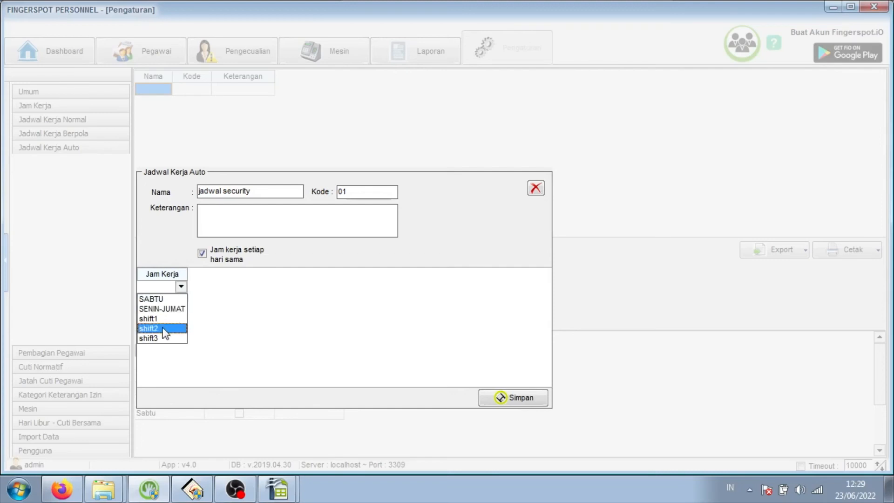
{"action": "left_click", "coordinate": [161, 338]}
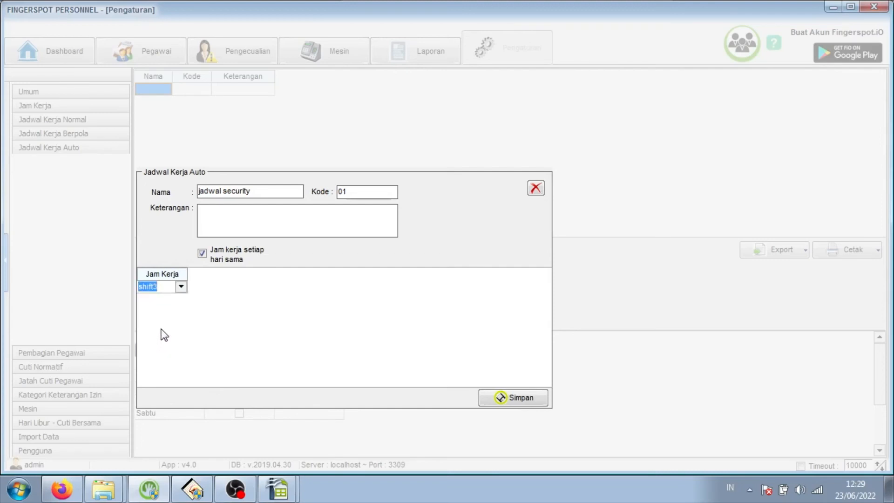
{"action": "key", "text": "Return"}
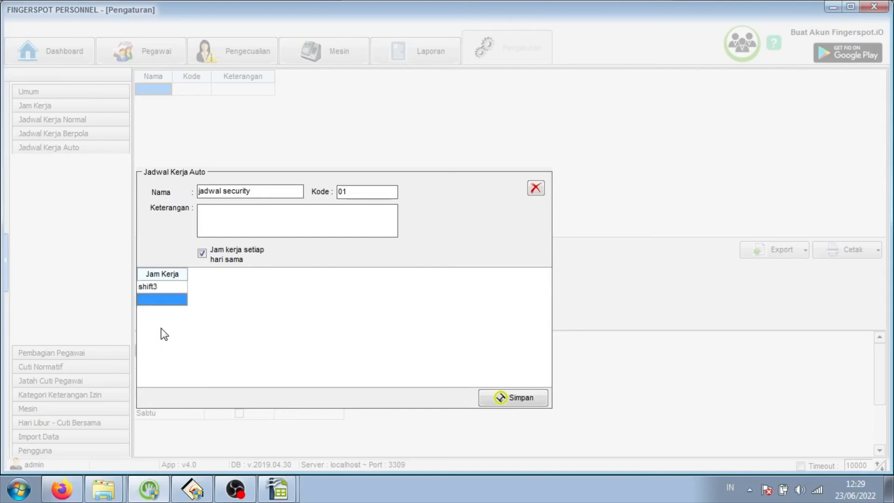
{"action": "left_click", "coordinate": [181, 300]}
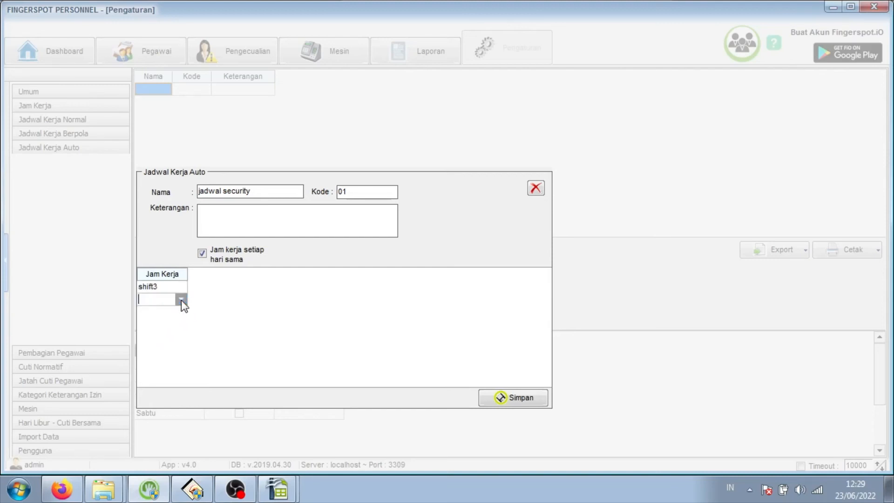
{"action": "left_click", "coordinate": [181, 300]}
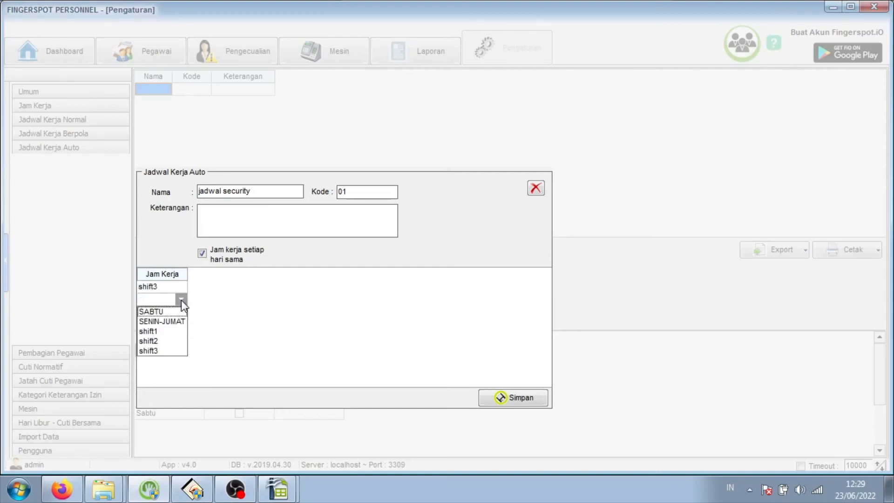
{"action": "left_click", "coordinate": [160, 330]}
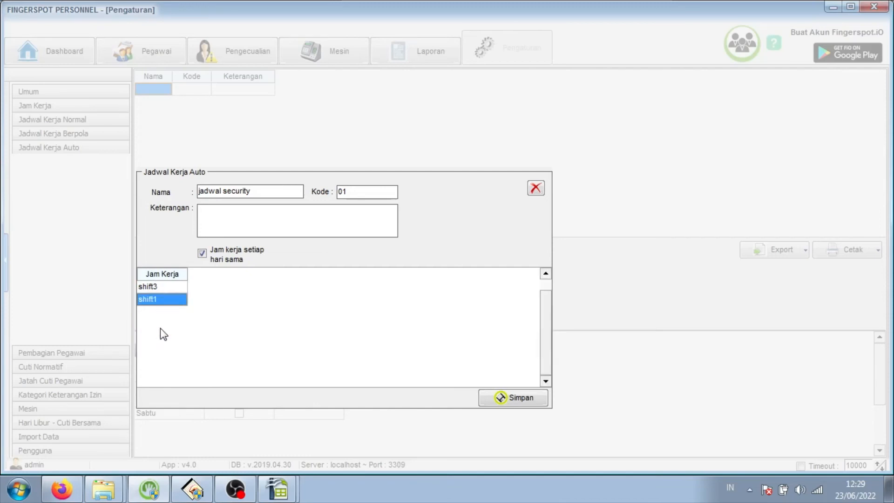
{"action": "key", "text": "Return"}
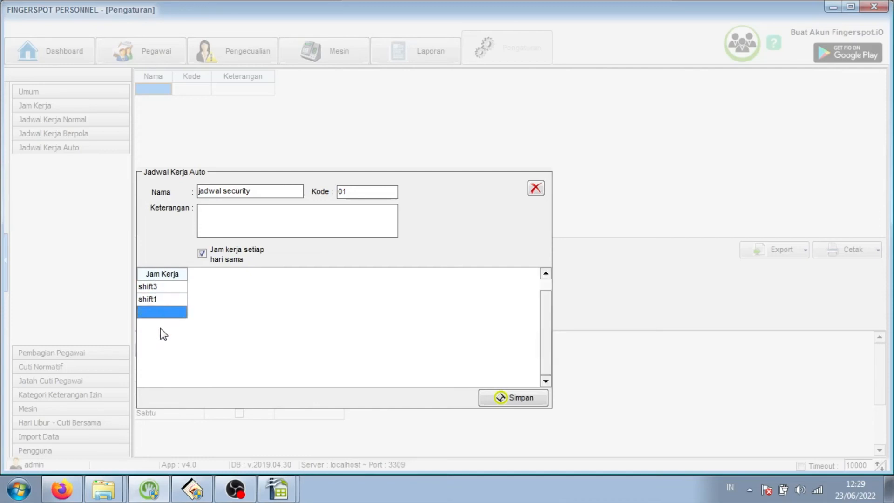
{"action": "left_click", "coordinate": [181, 311]}
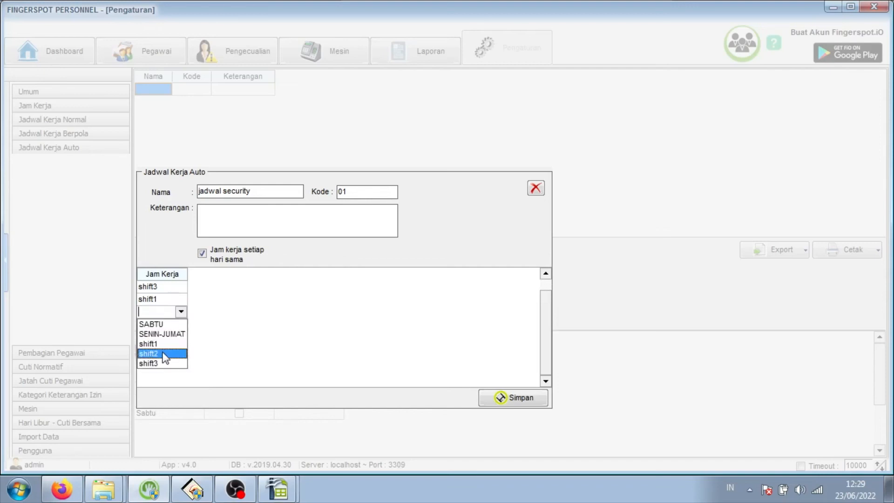
{"action": "left_click", "coordinate": [163, 354]}
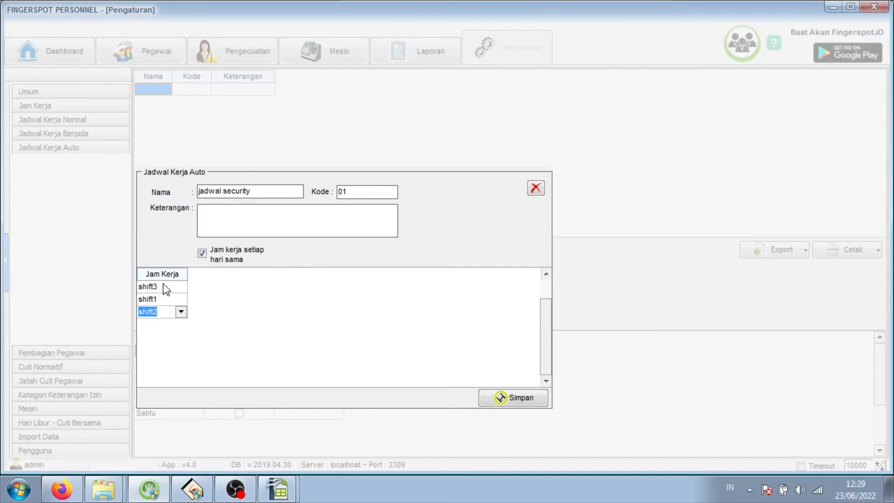
{"action": "left_click", "coordinate": [513, 398]}
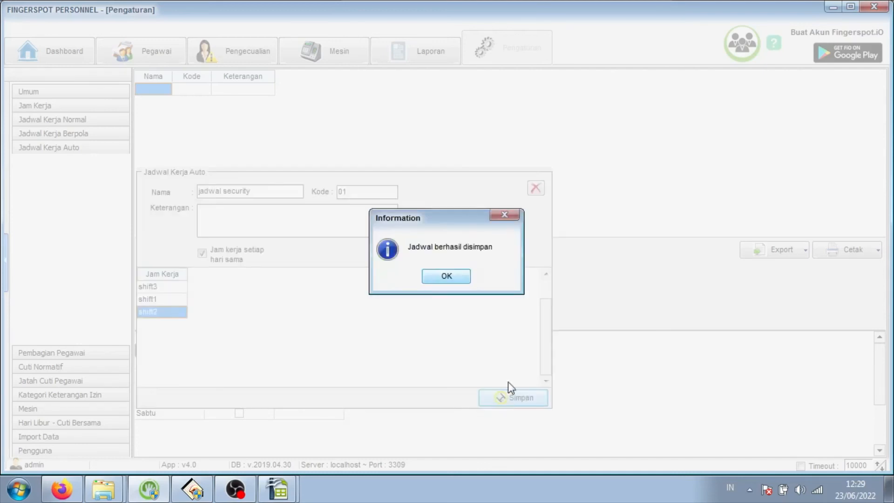
{"action": "left_click", "coordinate": [447, 276]}
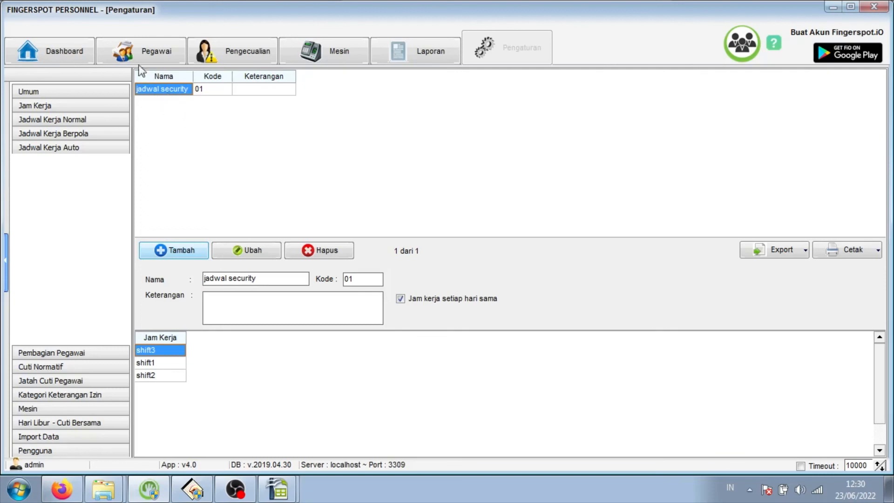
Step: Assign the "jadwal security" work schedule to the first employee in the active employee list
{"action": "left_click", "coordinate": [150, 52]}
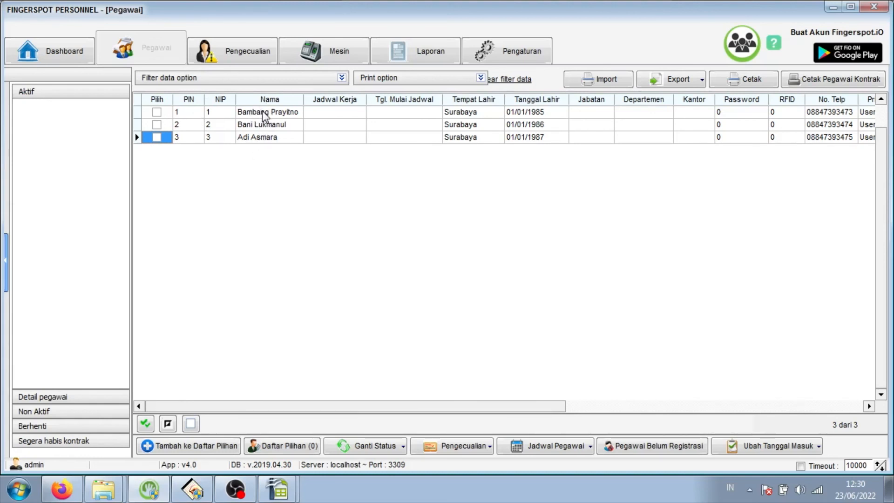
{"action": "left_click", "coordinate": [359, 113]}
{"action": "left_click", "coordinate": [359, 113]}
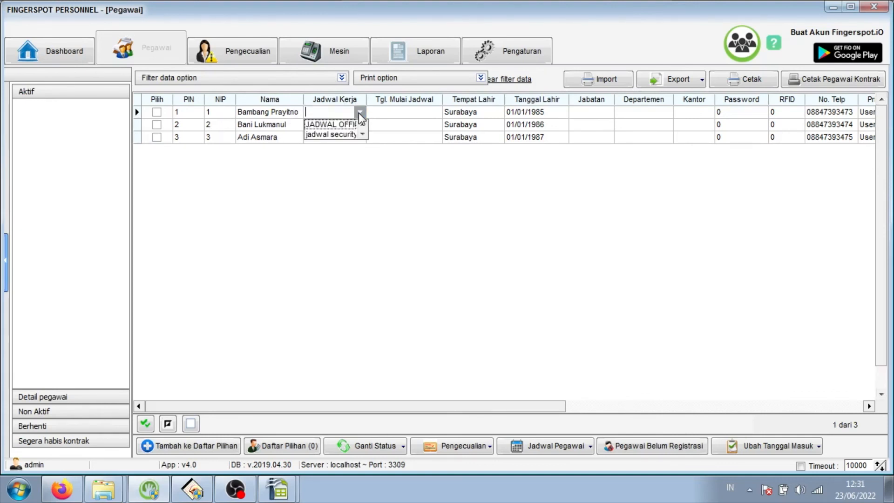
{"action": "left_click", "coordinate": [337, 135]}
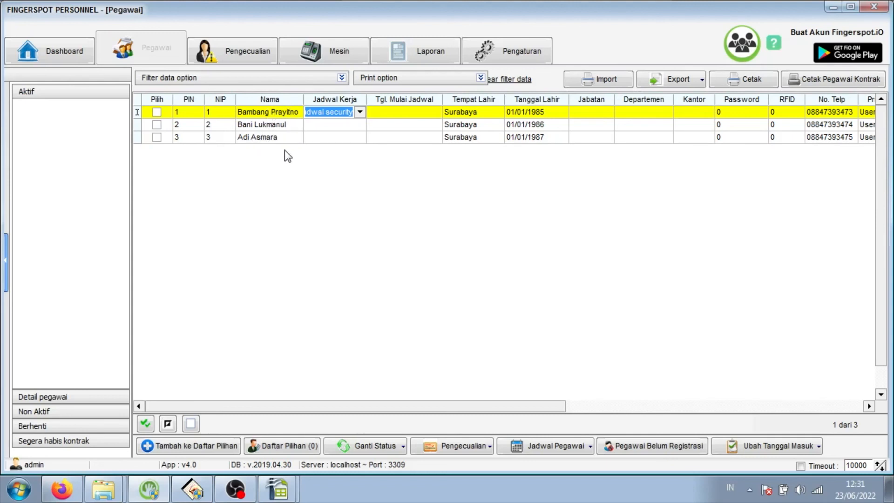
{"action": "key", "text": "Return"}
Step: Assign the "jadwal security" work schedule to the third employee in the list
{"action": "left_click", "coordinate": [359, 137]}
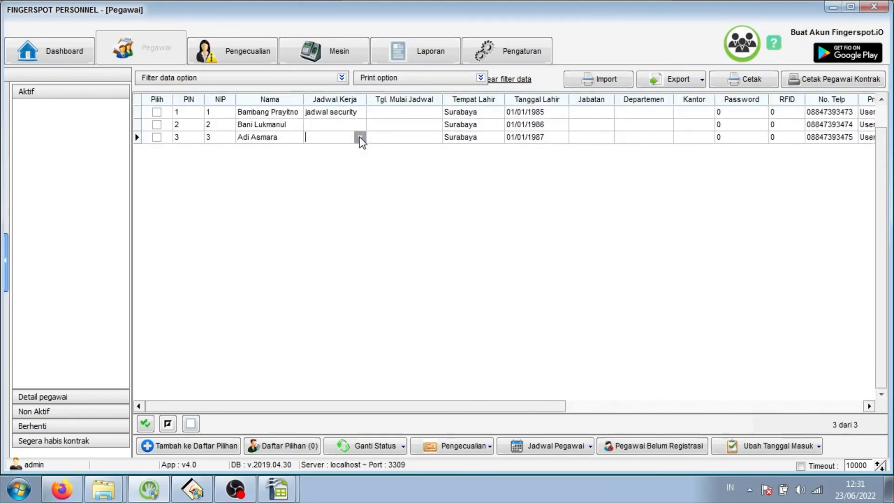
{"action": "left_click", "coordinate": [360, 137]}
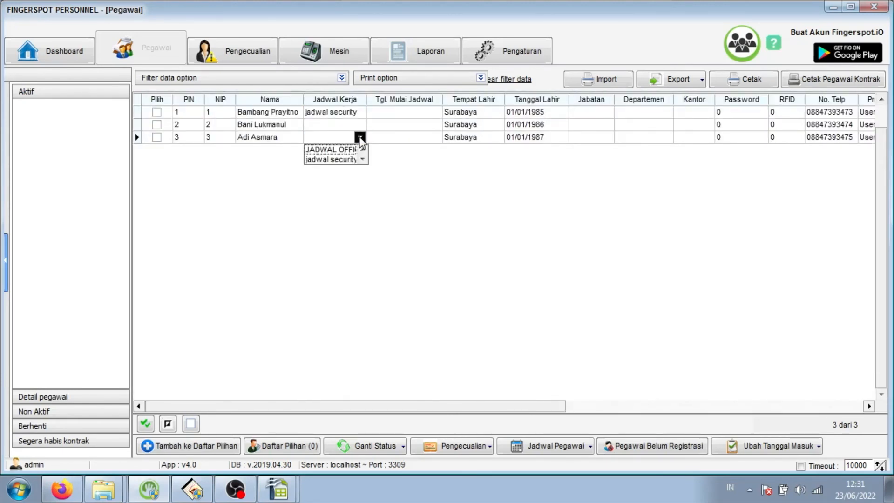
{"action": "left_click", "coordinate": [338, 160]}
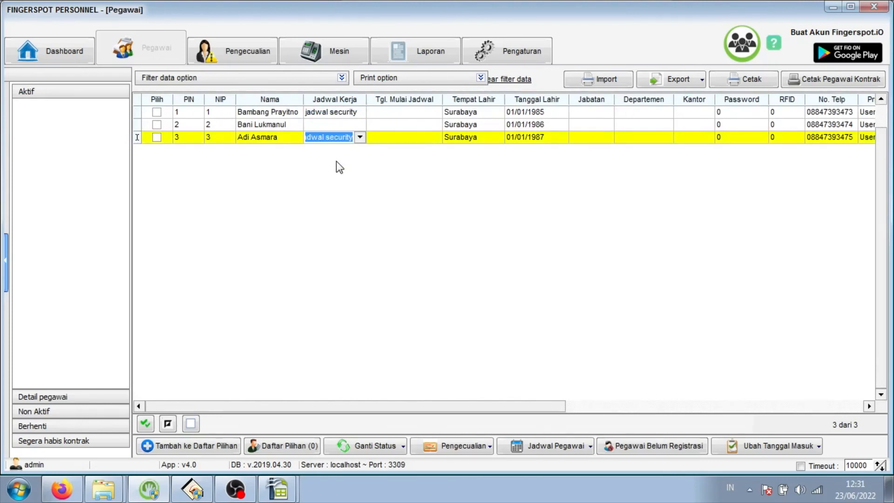
{"action": "key", "text": "Return"}
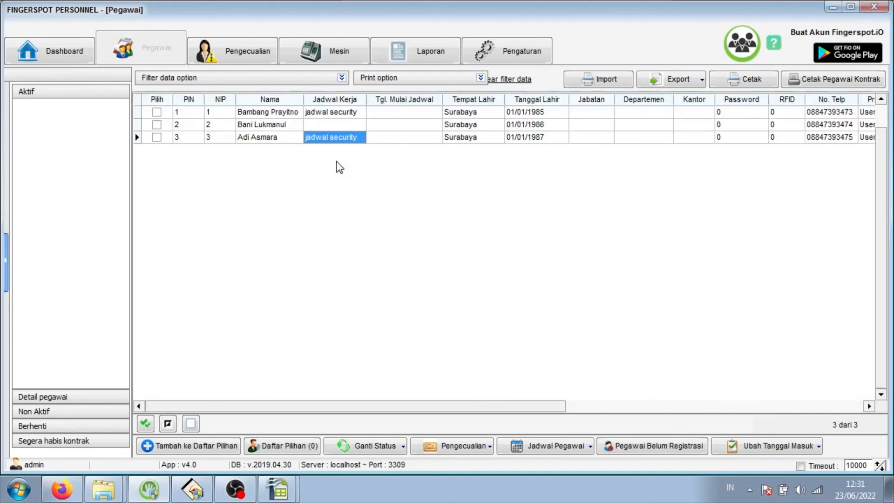